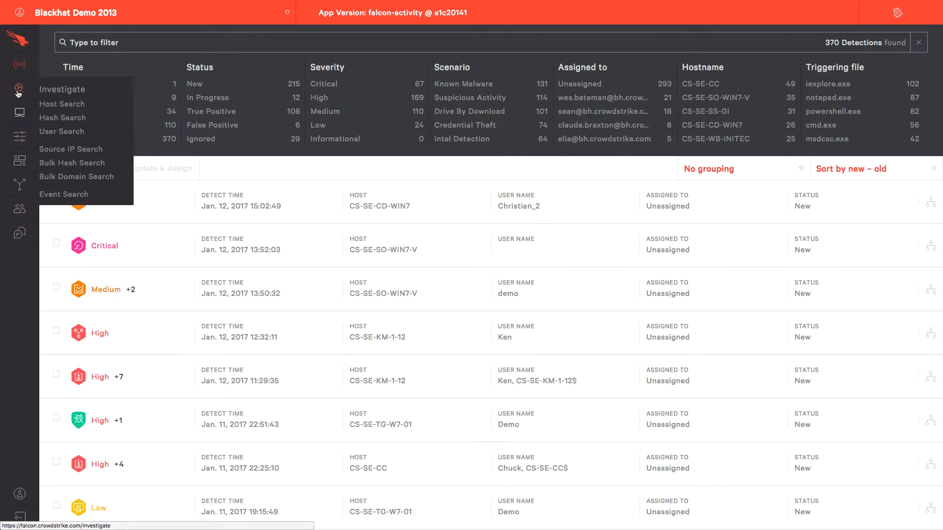
# Open the Detection Activity dashboard showing the last 3 days of detections from the Dashboards menu.
pyautogui.moveTo(18, 163)
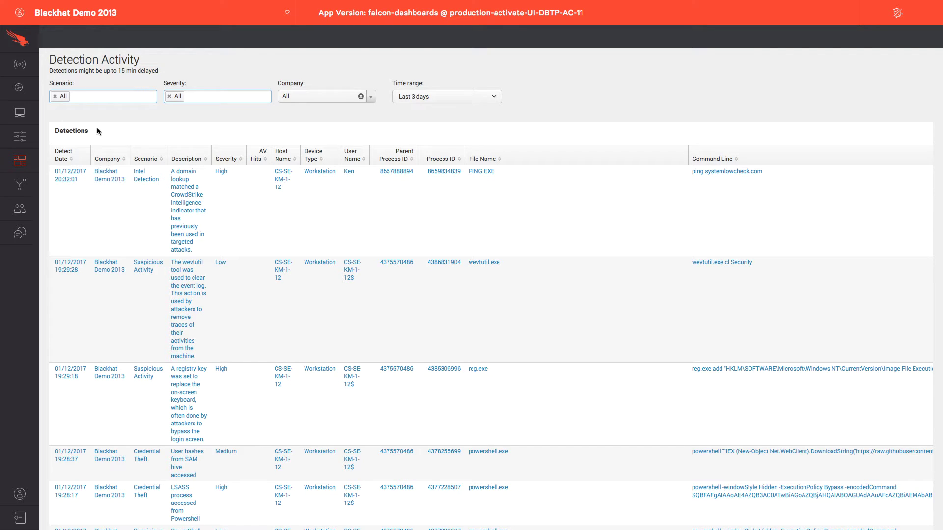
# Scroll the Detection Activity dashboard past the pie charts to the scenario, severity, host and hash tables.
pyautogui.scroll(-20, 114, 132)
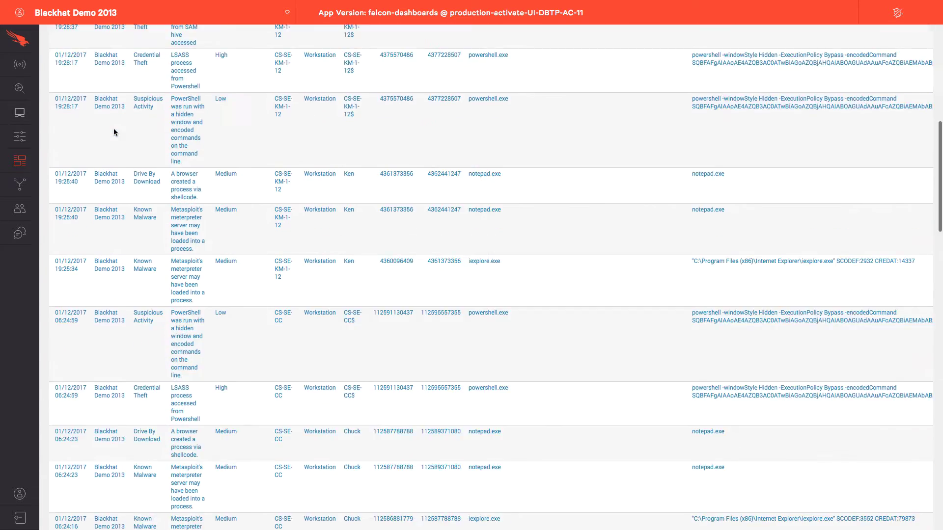
pyautogui.scroll(-5, 114, 132)
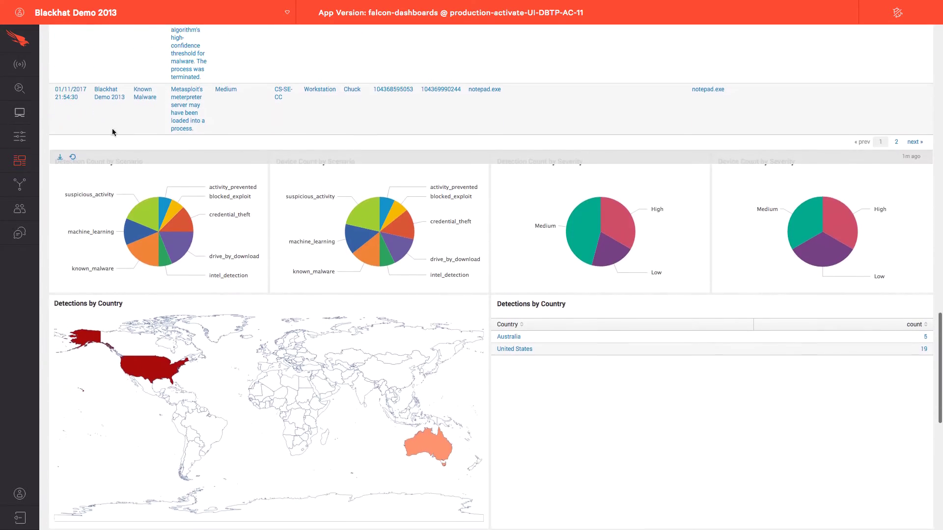
pyautogui.scroll(-2, 832, 488)
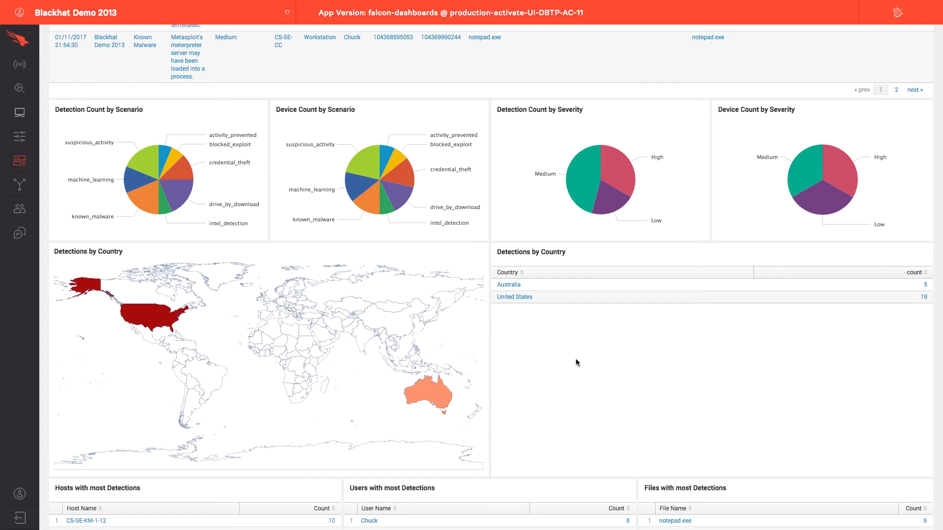
pyautogui.scroll(-5, 575, 361)
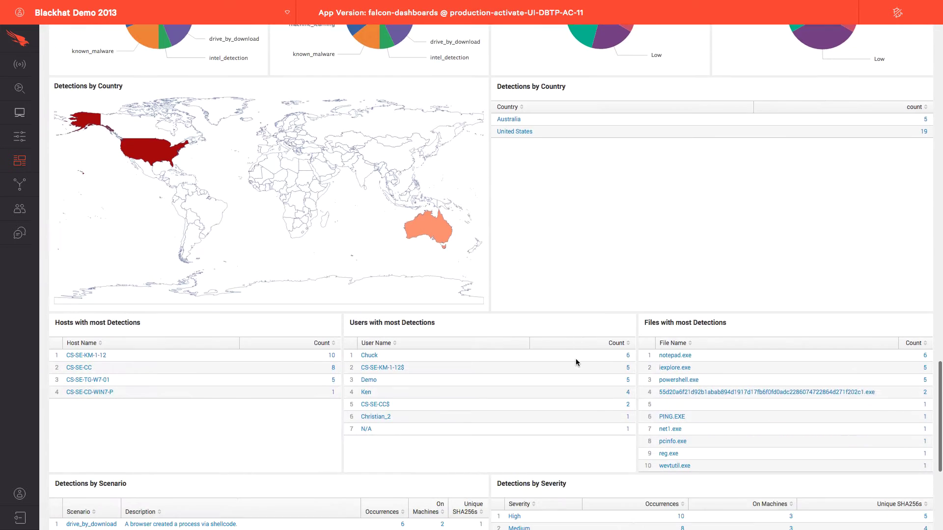
pyautogui.scroll(-3, 575, 362)
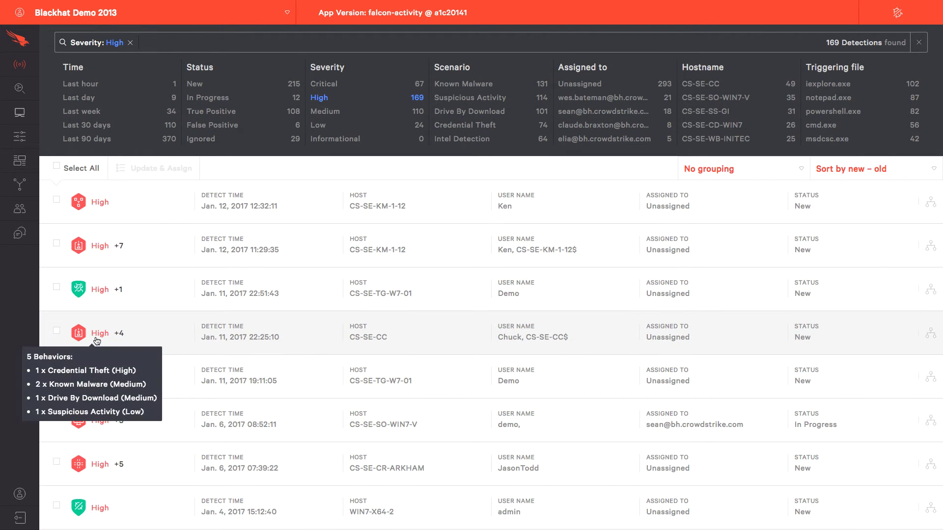
# Expand the High-severity CS-SE-CC detection to show its iexplore.exe process tree.
pyautogui.click(96, 341)
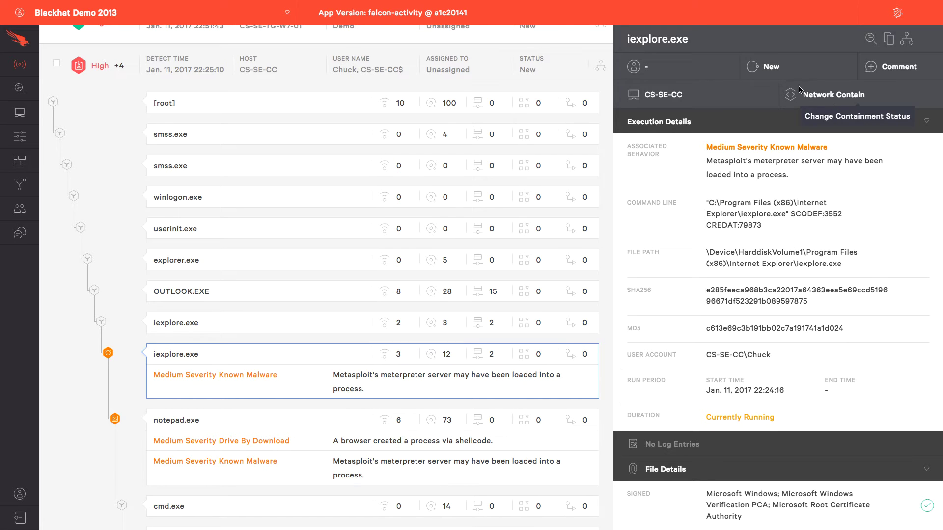
pyautogui.click(751, 199)
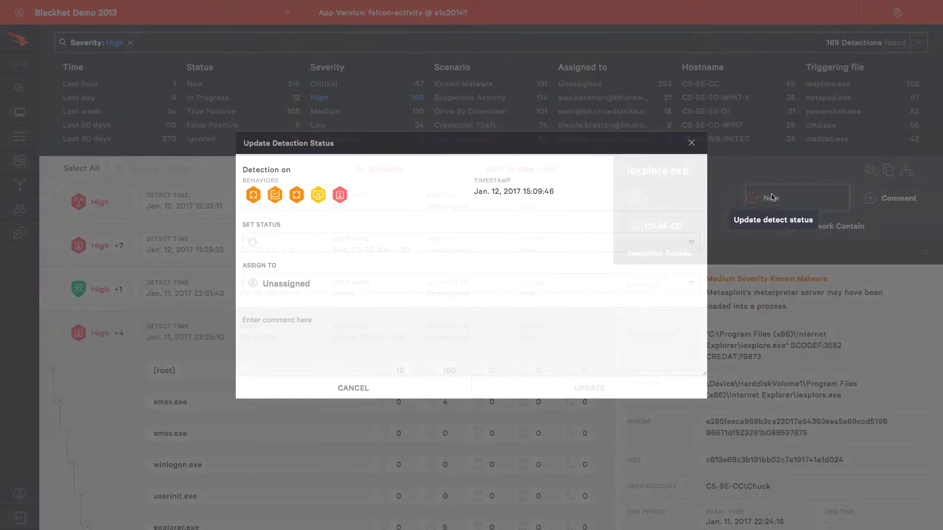
pyautogui.click(440, 247)
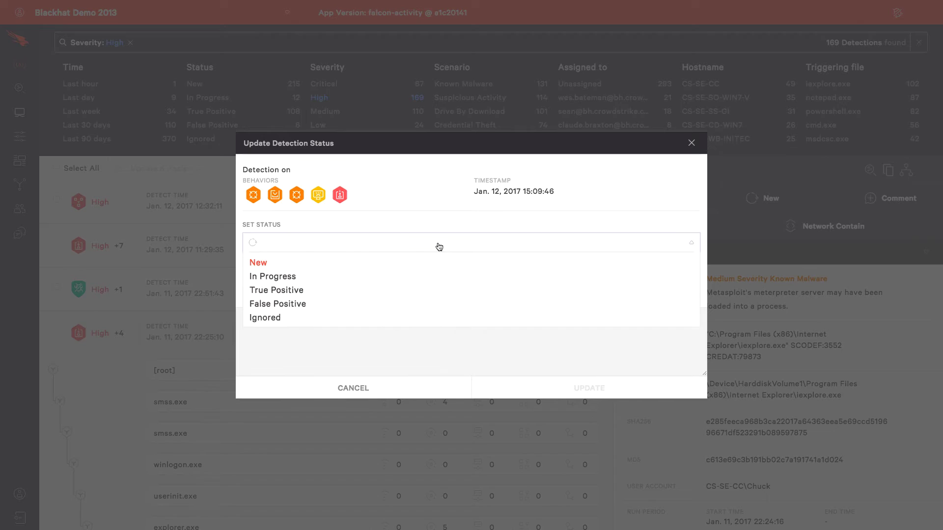
pyautogui.click(315, 278)
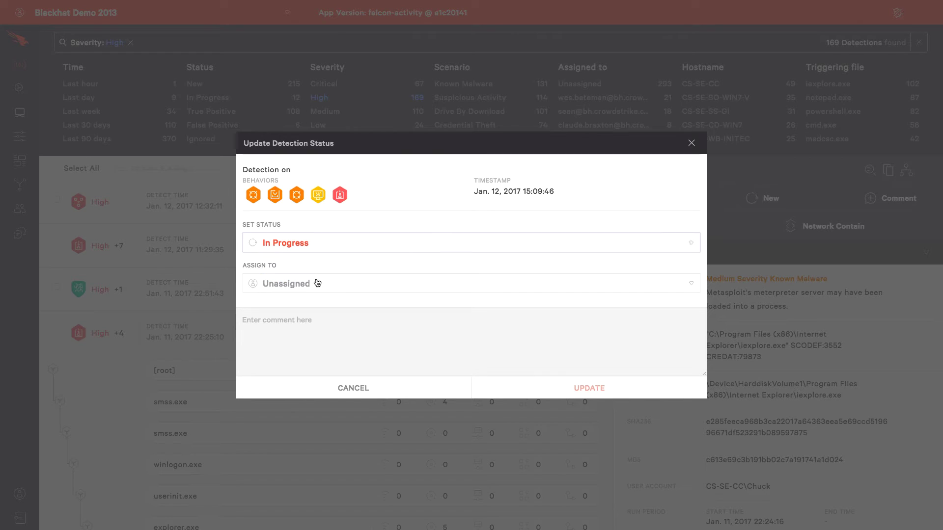
pyautogui.click(364, 293)
pyautogui.click(364, 293)
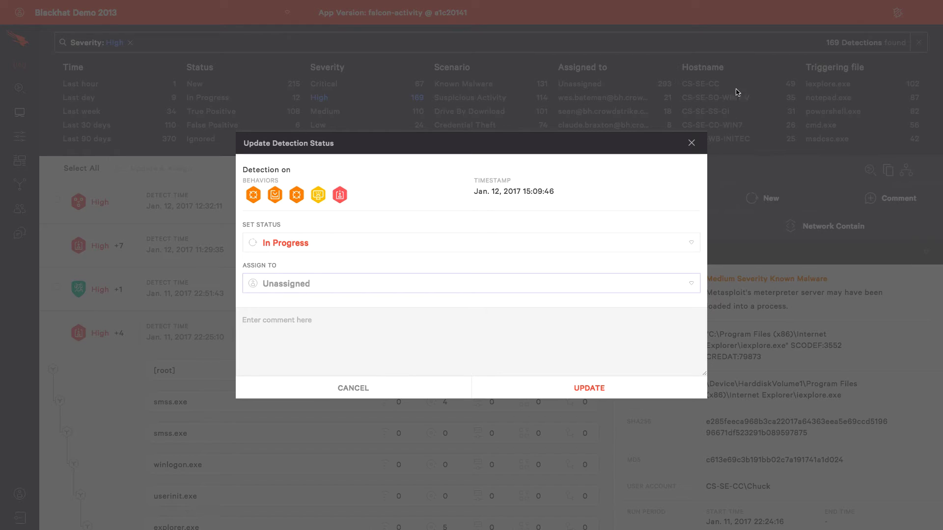
pyautogui.click(689, 143)
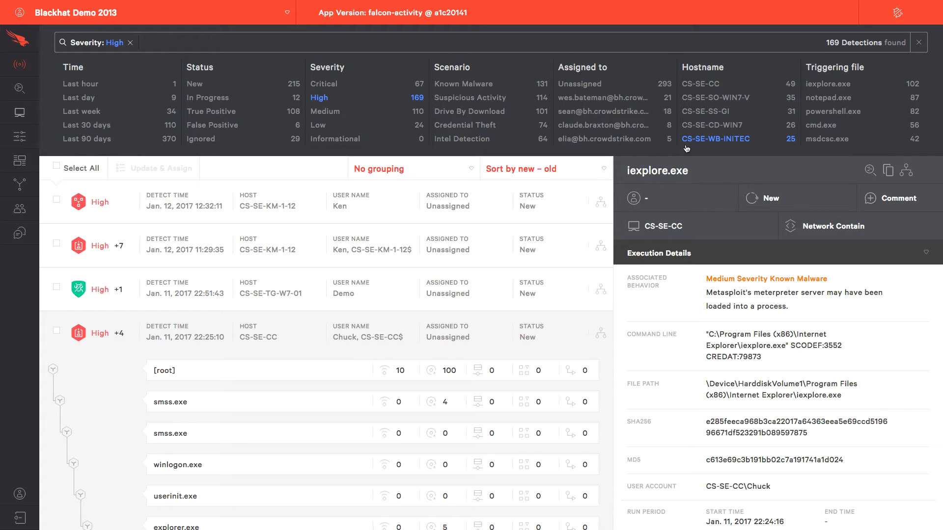
# Show the indicators CrowdScrape extracted from the Malware Domain List page.
pyautogui.moveTo(25, 83)
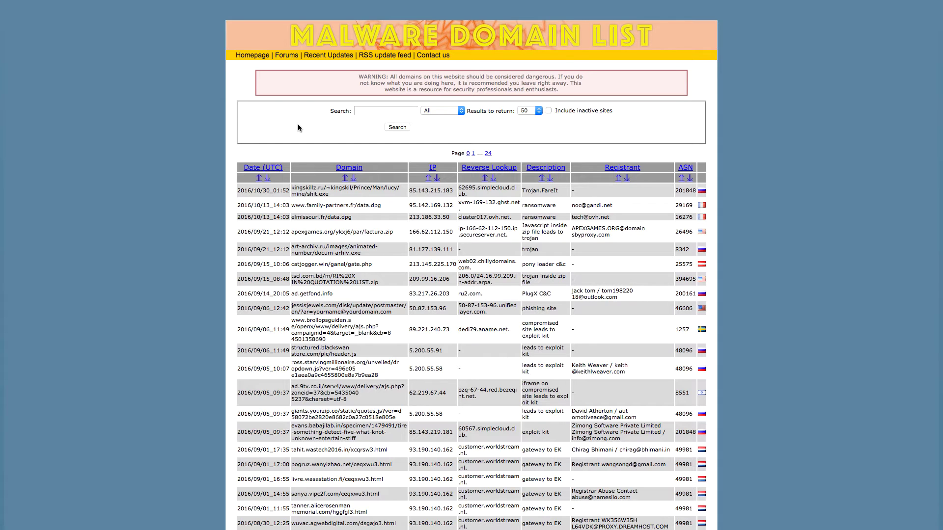
pyautogui.moveTo(933, 1)
pyautogui.click(920, 38)
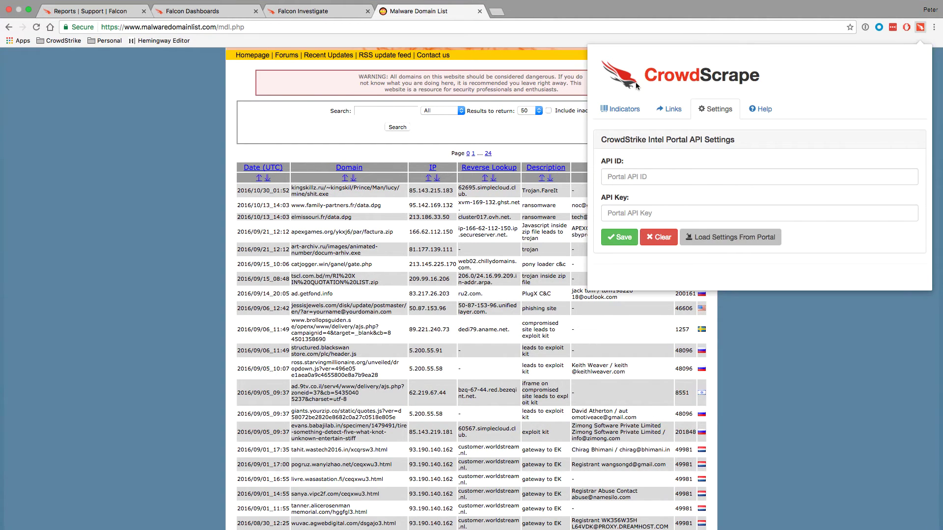
pyautogui.click(620, 108)
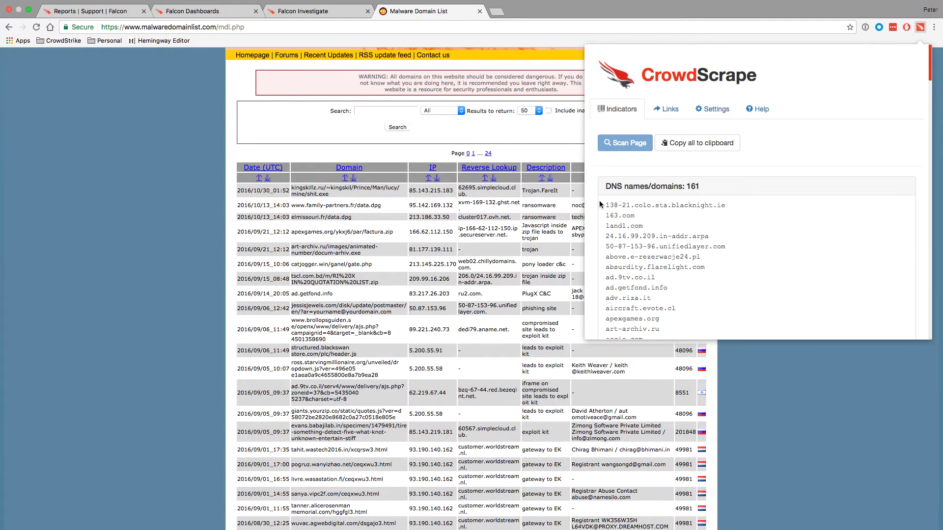
# Select the 161 extracted domains and copy them to the clipboard.
pyautogui.moveTo(603, 204); pyautogui.dragTo(666, 340)
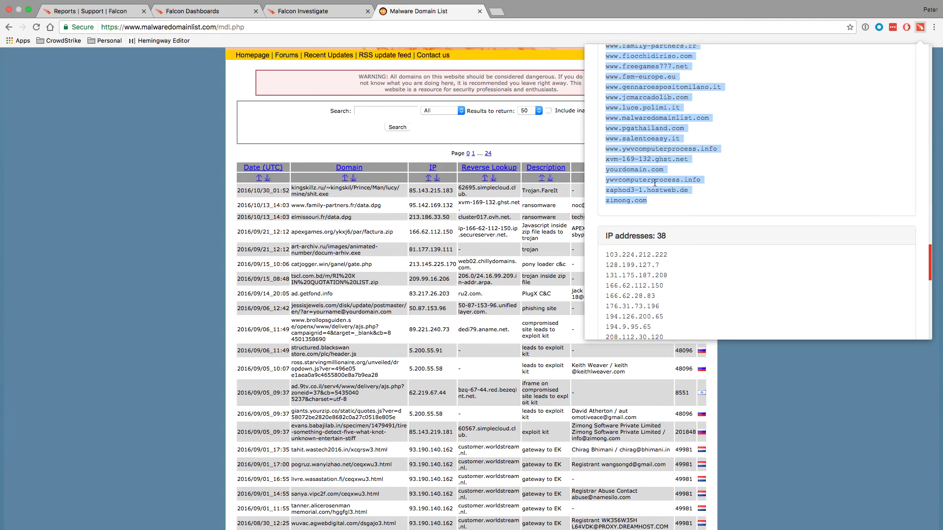
pyautogui.rightClick(650, 144)
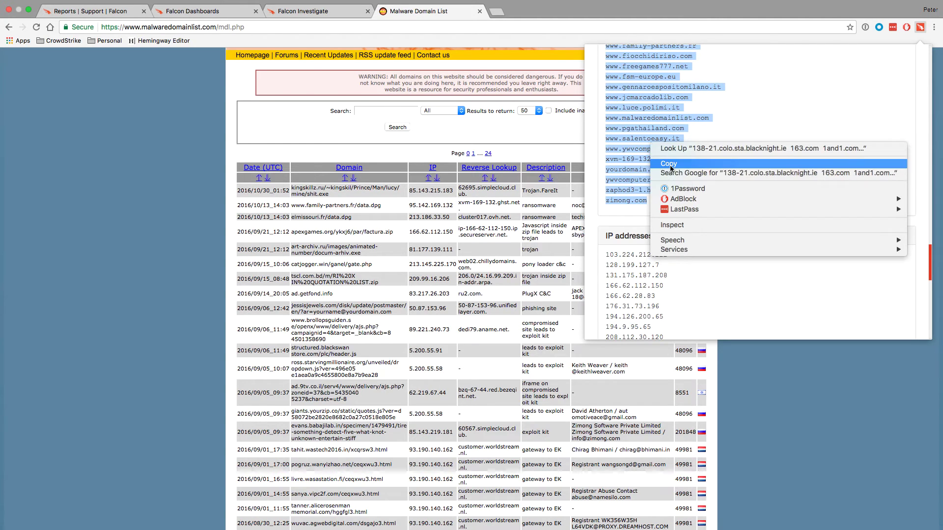
pyautogui.click(670, 165)
pyautogui.click(312, 22)
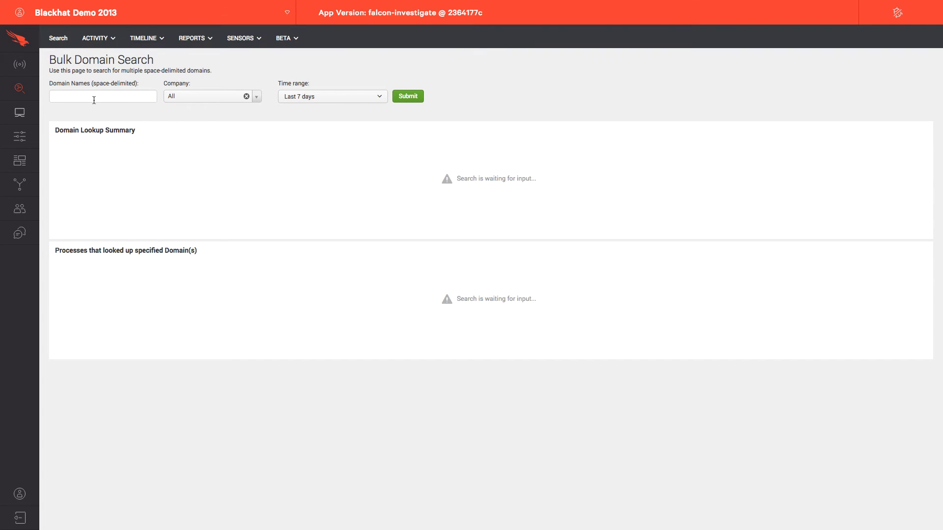
# Paste the copied malware domains into Bulk Domain Search and submit, finding hotmail.com lookups by chrome.exe.
pyautogui.click(72, 93)
pyautogui.rightClick(72, 92)
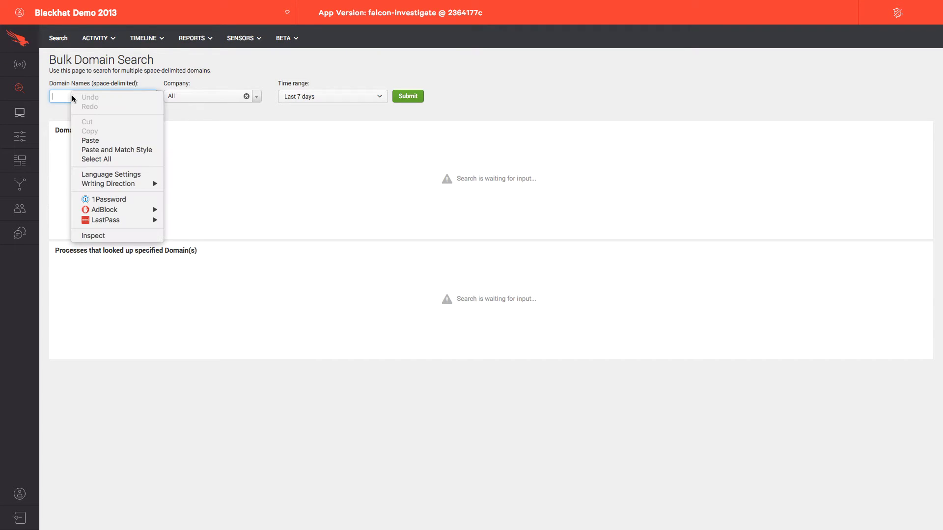
pyautogui.click(91, 141)
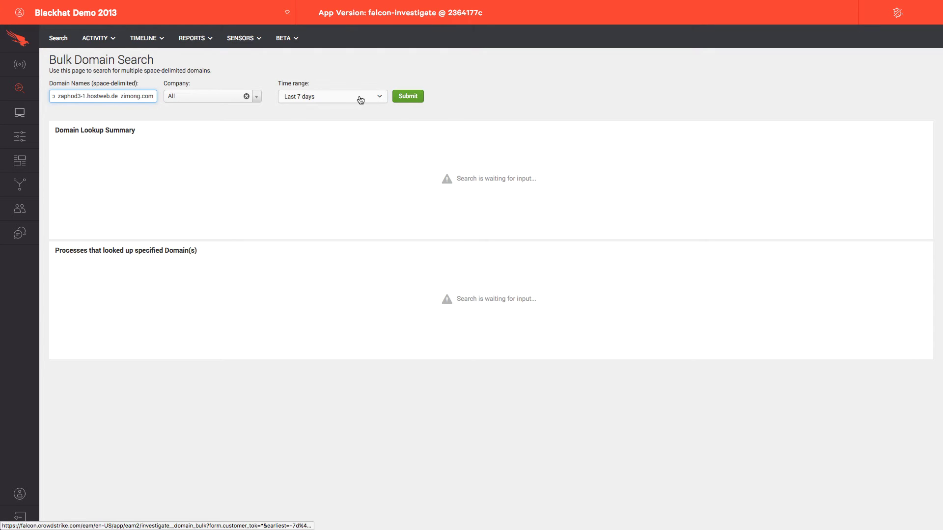
pyautogui.click(403, 97)
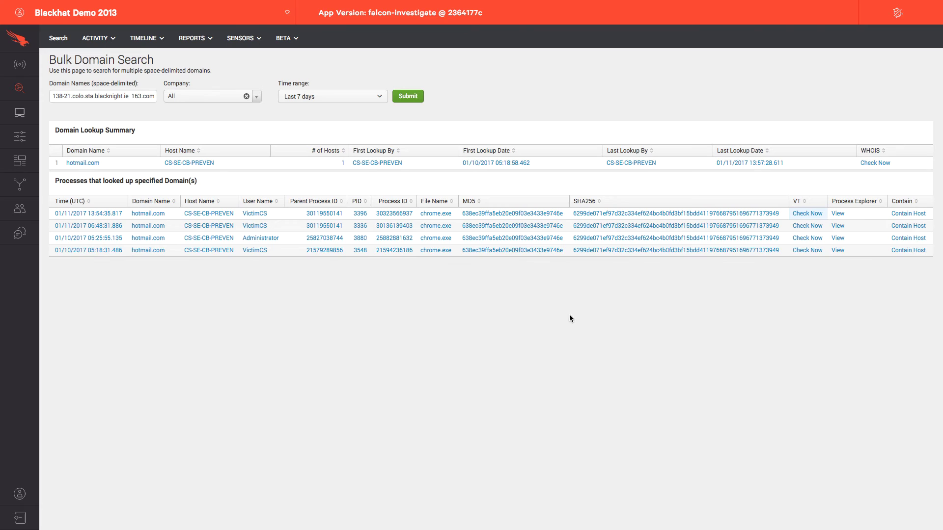
# Go to Investigate > Event Search to see the history of previously run queries.
pyautogui.moveTo(21, 94)
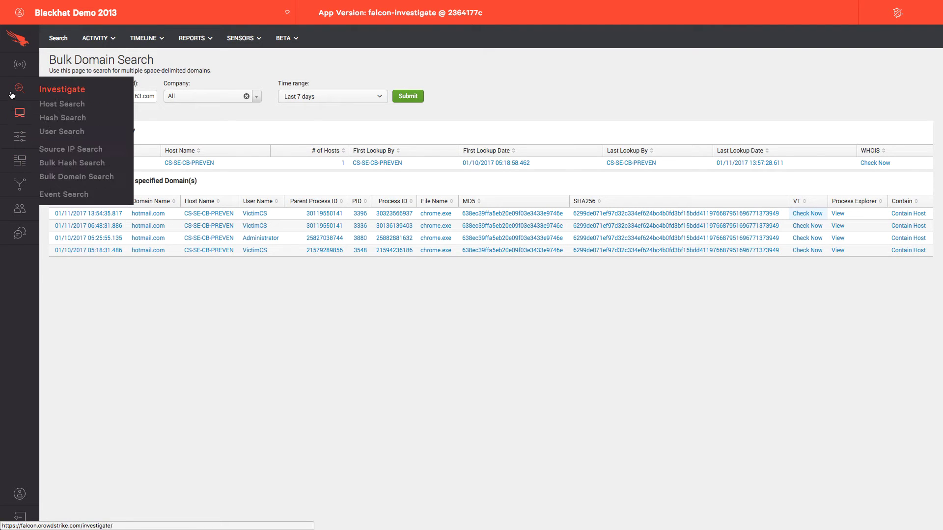
pyautogui.click(64, 199)
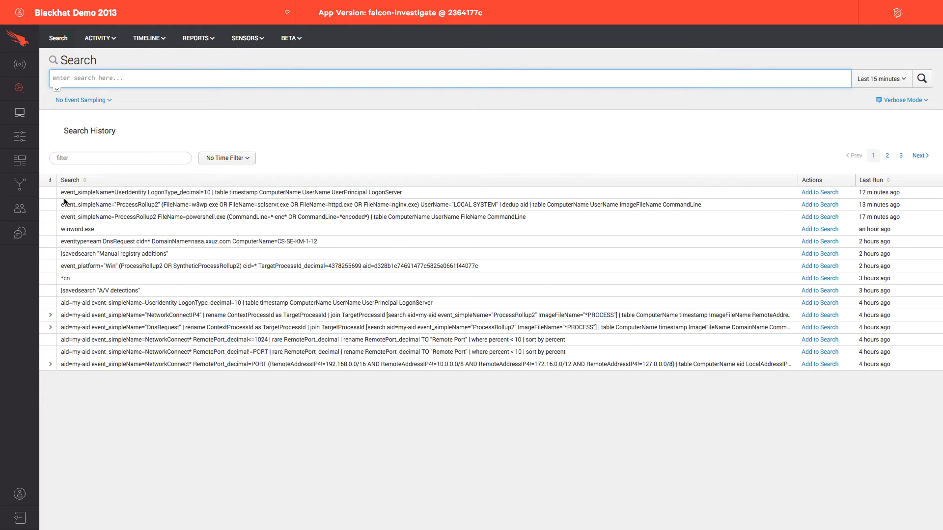
pyautogui.moveTo(13, 236)
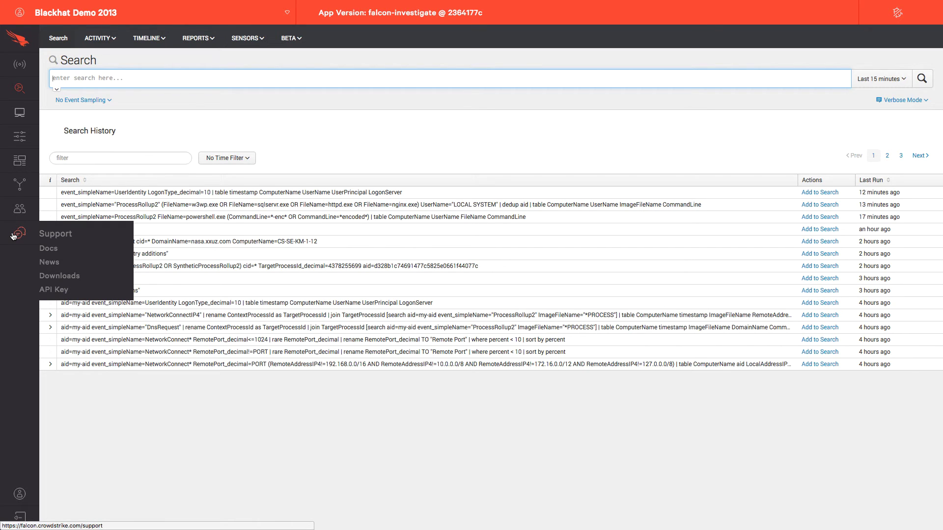
# Open the Host Hunting Guide's Hunting Suspicious Processes section and select the encoded PowerShell query.
pyautogui.click(55, 250)
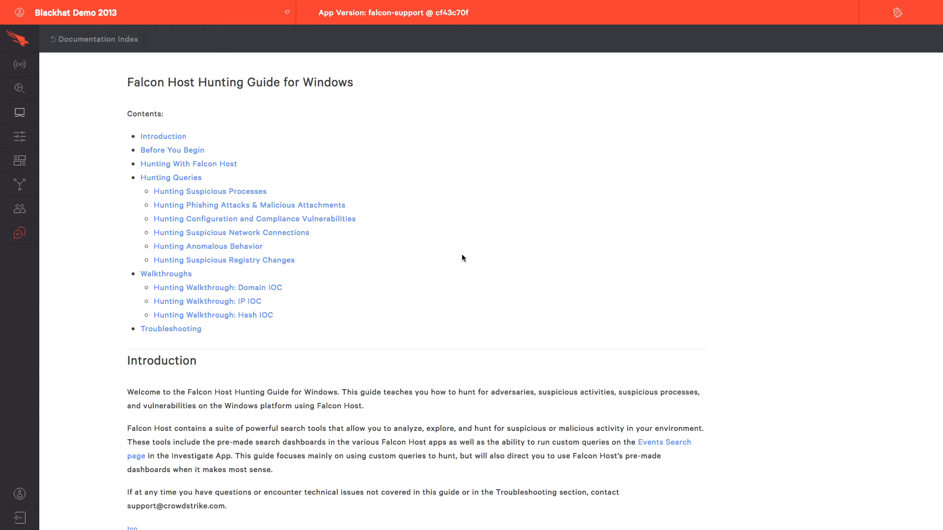
pyautogui.click(213, 192)
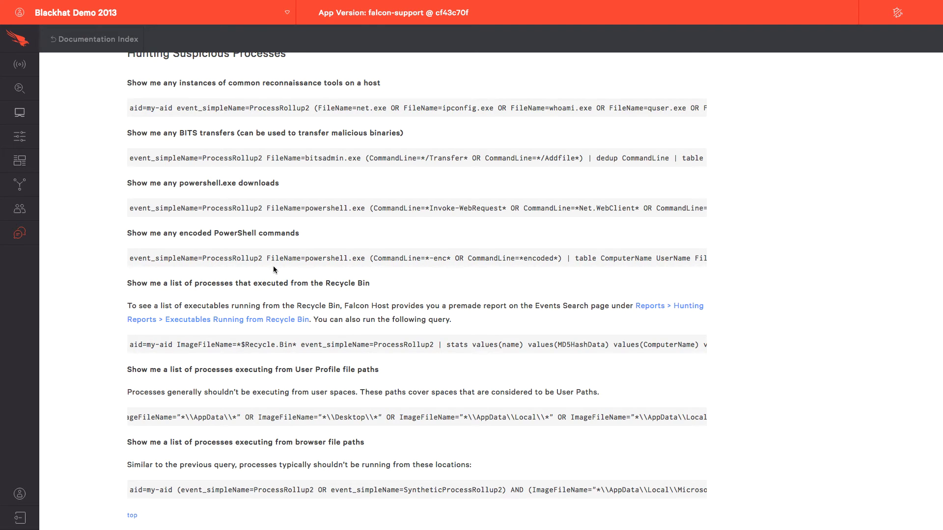
pyautogui.tripleClick(154, 259)
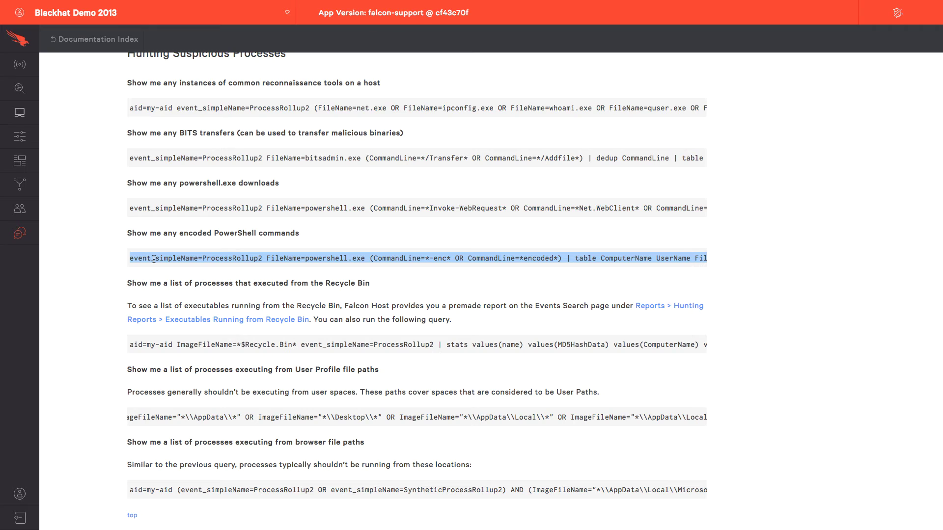
# Run the pasted encoded PowerShell query in Event Search and review the 2 matching powershell.exe events.
pyautogui.moveTo(202, 4)
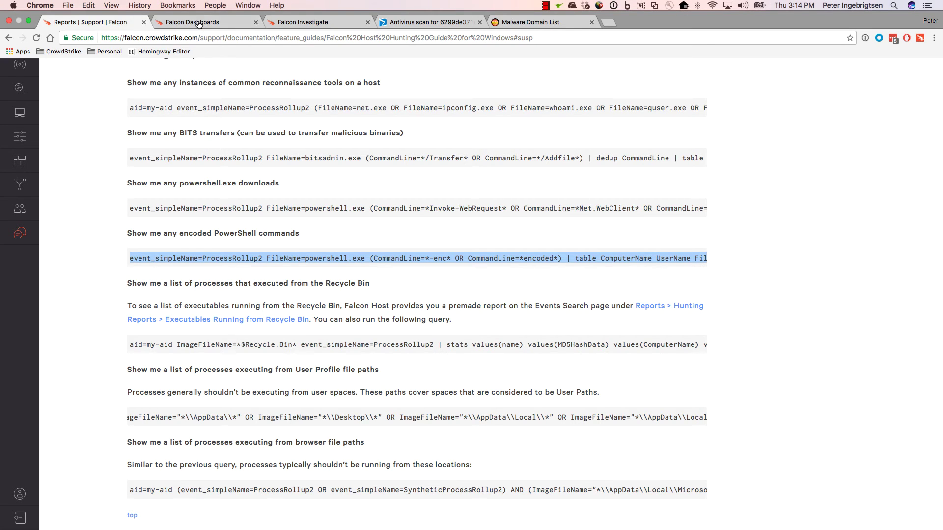
pyautogui.click(301, 25)
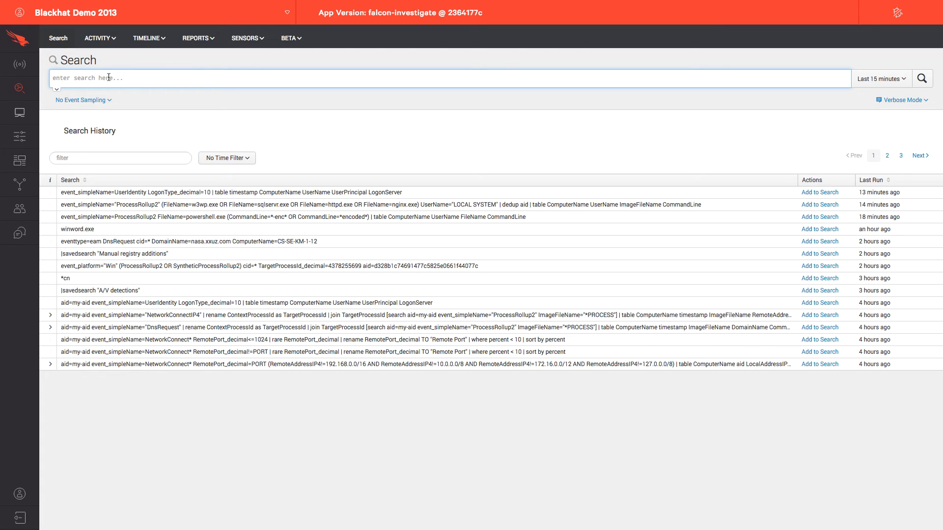
pyautogui.write('event_simpleName=ProcessRollup2 FileName=powershell.exe (CommandLine=*-enc* OR CommandLine=*encoded*) | table ComputerName UserName FileName CommandLine')
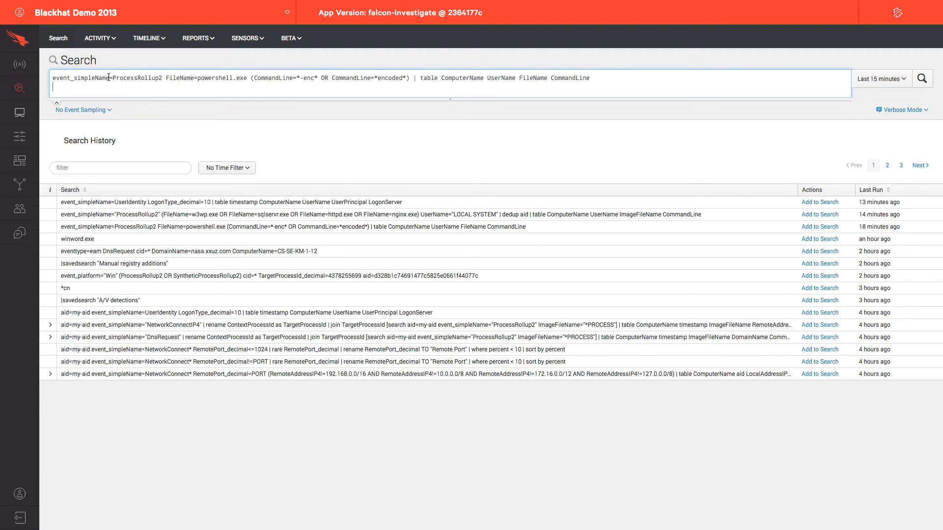
pyautogui.press('Return')
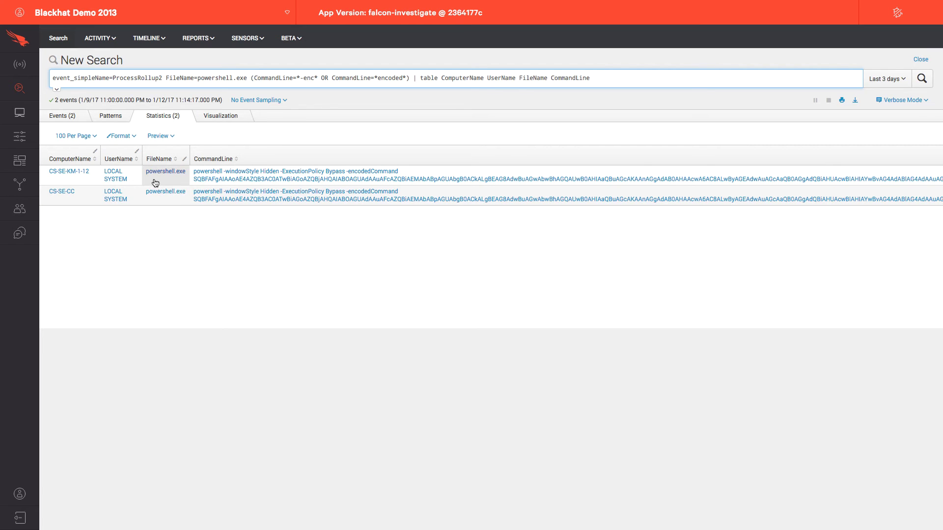
pyautogui.click(62, 117)
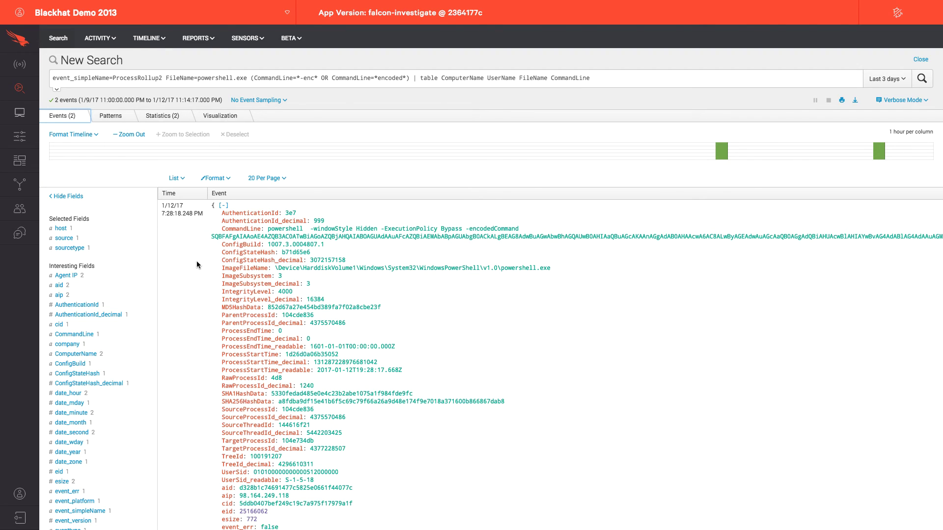
pyautogui.scroll(-10, 196, 263)
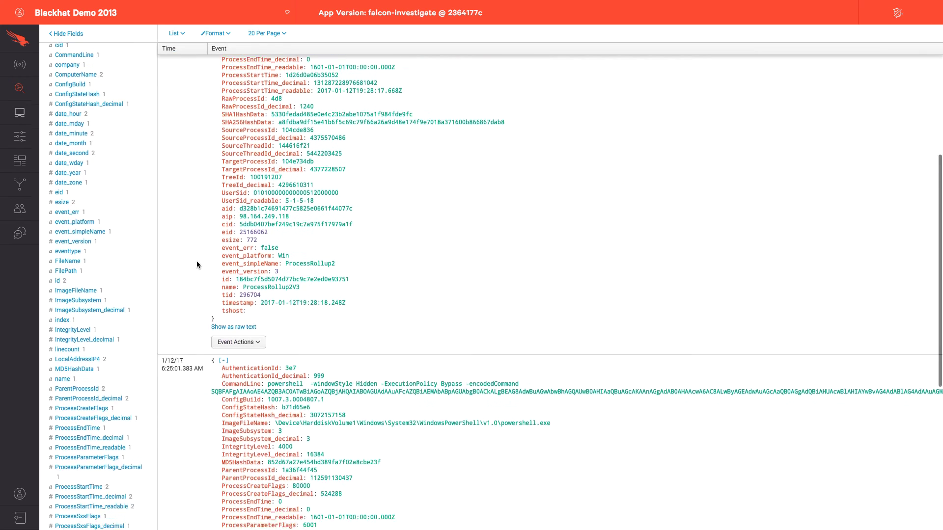
pyautogui.scroll(-1, 196, 265)
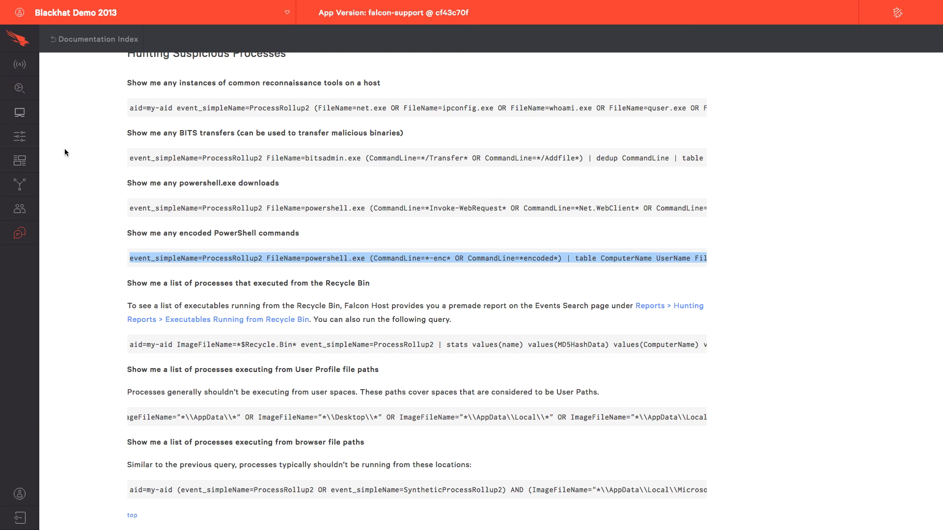
# Copy the guide's ProcessRollup2 query for web and database servers running as Local System.
pyautogui.scroll(-5, 64, 148)
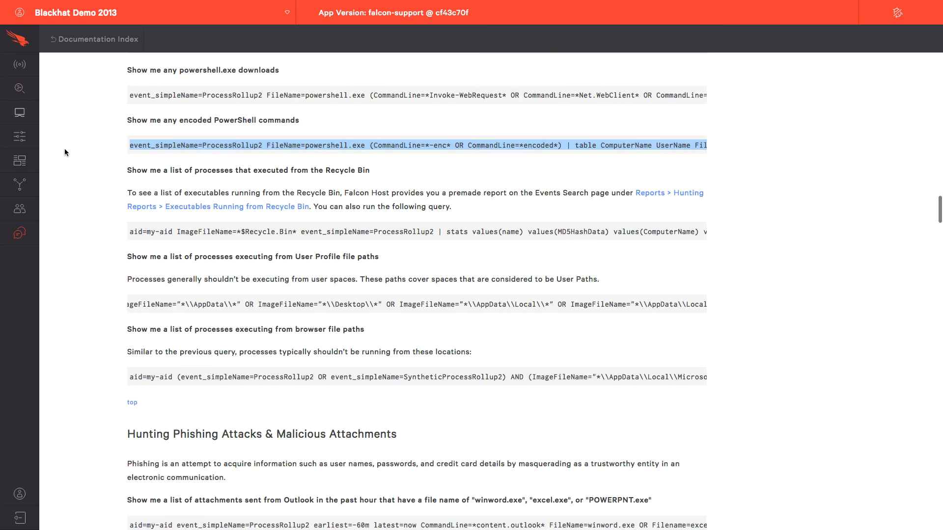
pyautogui.scroll(-7, 64, 148)
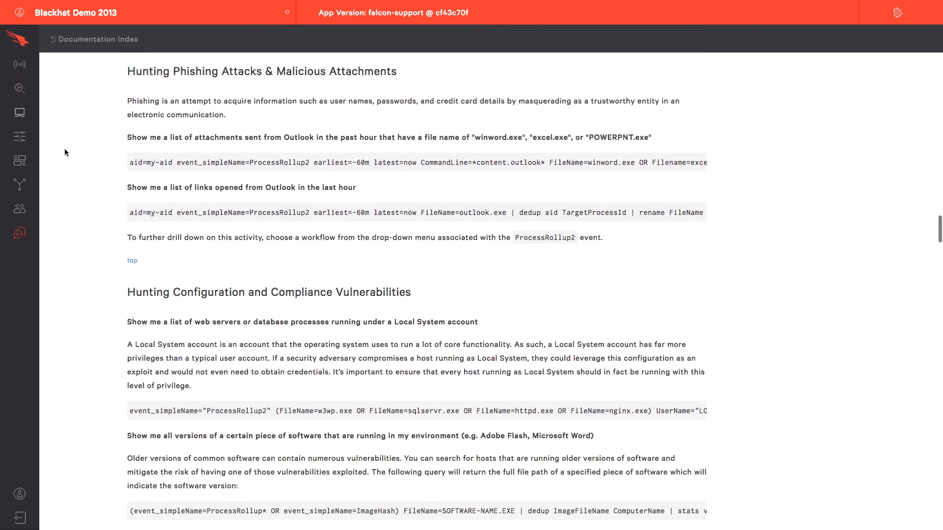
pyautogui.scroll(-2, 64, 149)
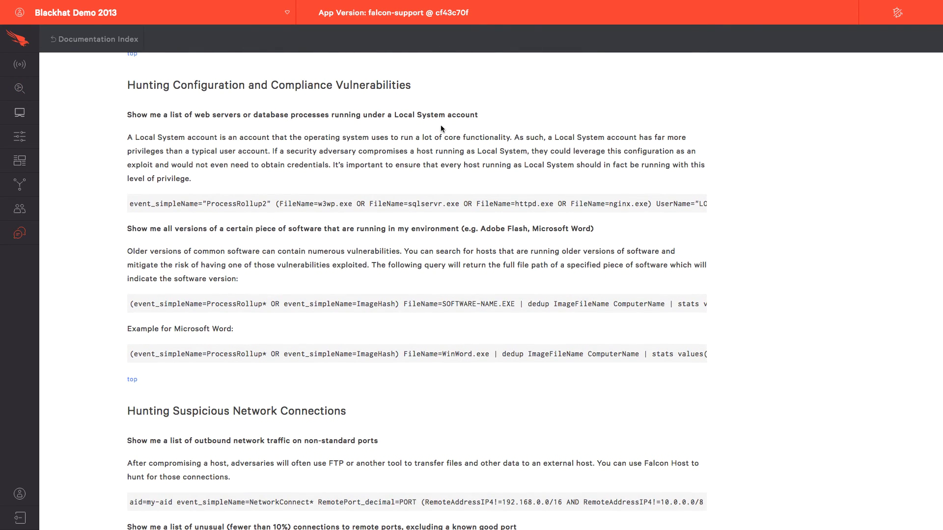
pyautogui.tripleClick(333, 201)
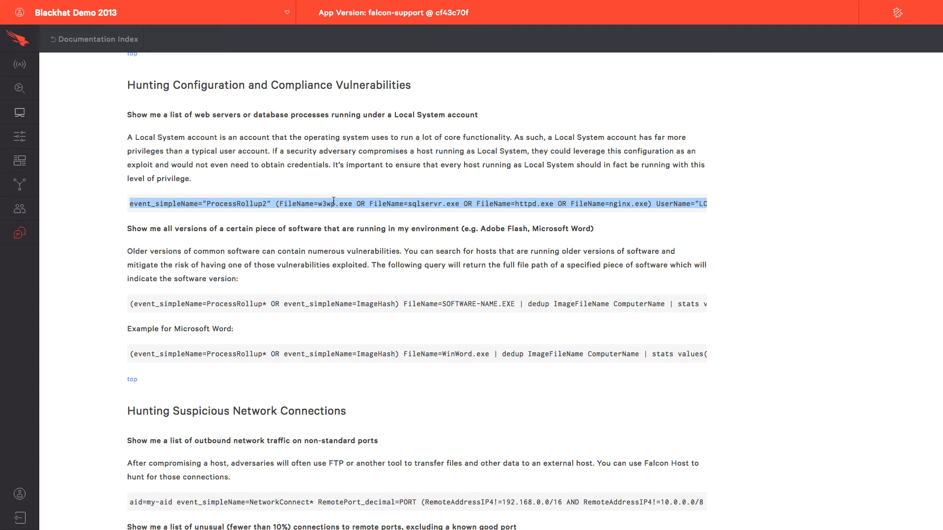
pyautogui.rightClick(333, 202)
pyautogui.click(339, 217)
pyautogui.moveTo(187, 2)
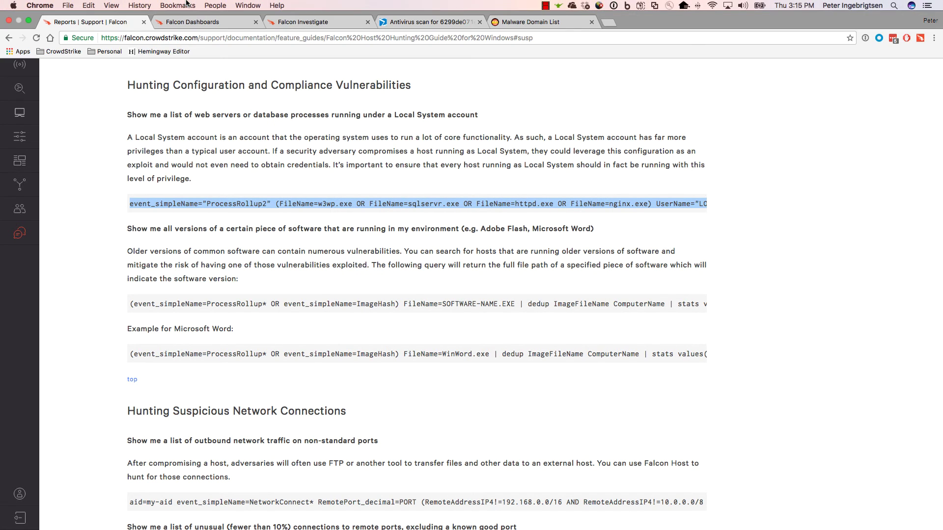
pyautogui.click(307, 25)
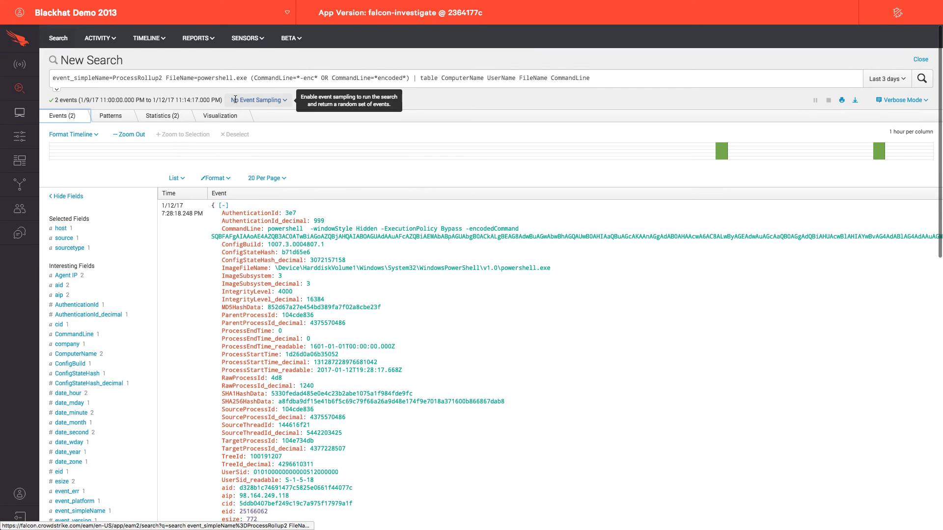
# Select the existing Event Search query so it can be replaced with the Local System query.
pyautogui.click(215, 76)
pyautogui.press('super+a')
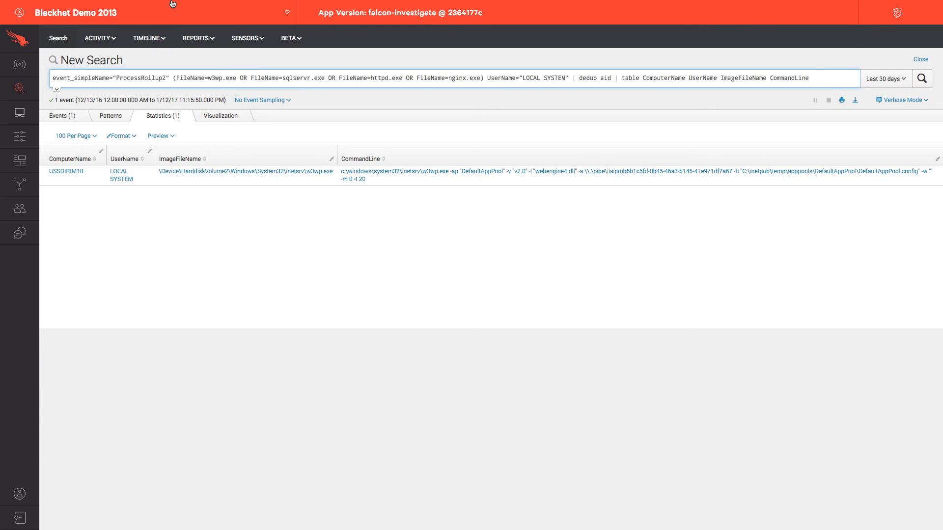
# Copy the UserIdentity query for RDP connections from the Hunting Guide's network-connection section.
pyautogui.moveTo(104, 5)
pyautogui.click(88, 24)
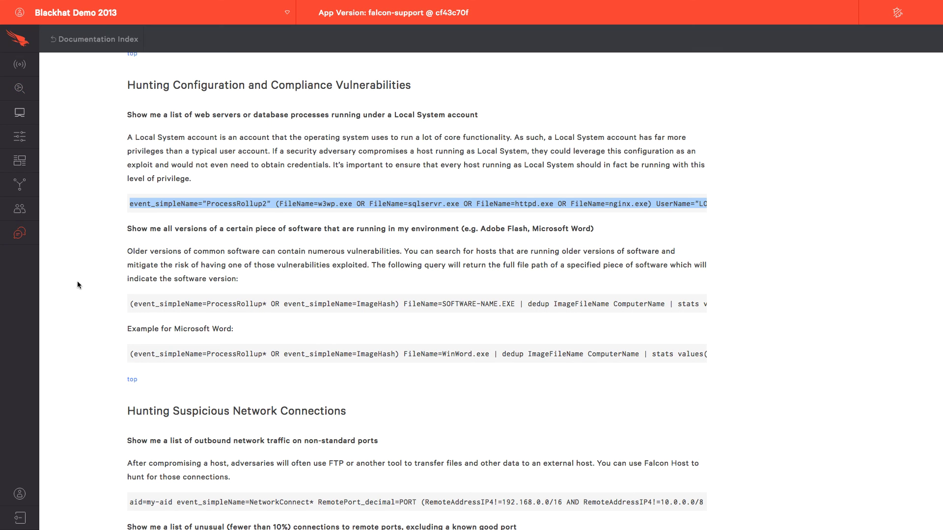
pyautogui.scroll(-8, 87, 287)
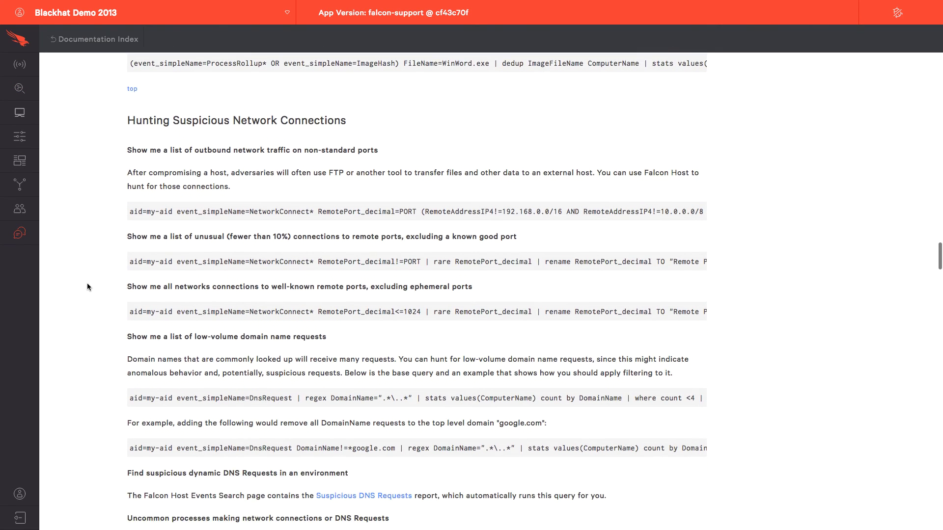
pyautogui.scroll(-5, 87, 287)
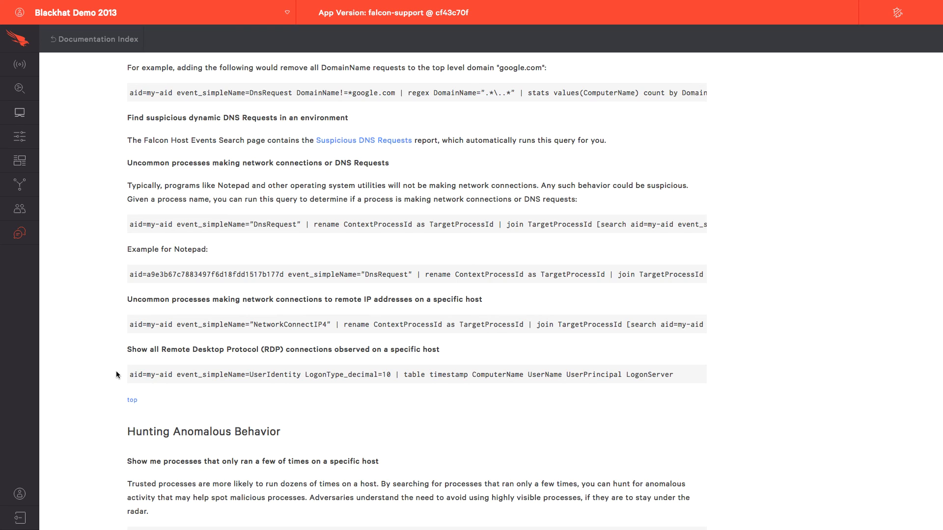
pyautogui.tripleClick(205, 377)
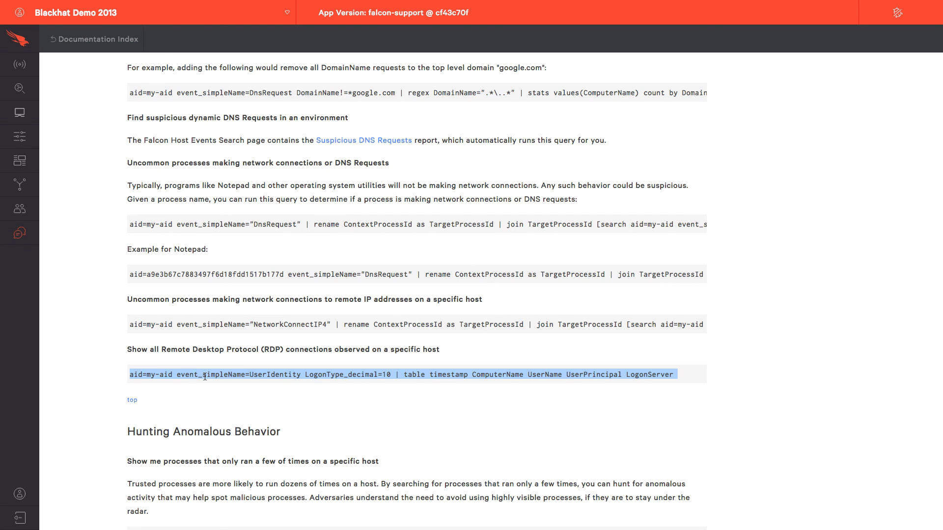
pyautogui.rightClick(205, 376)
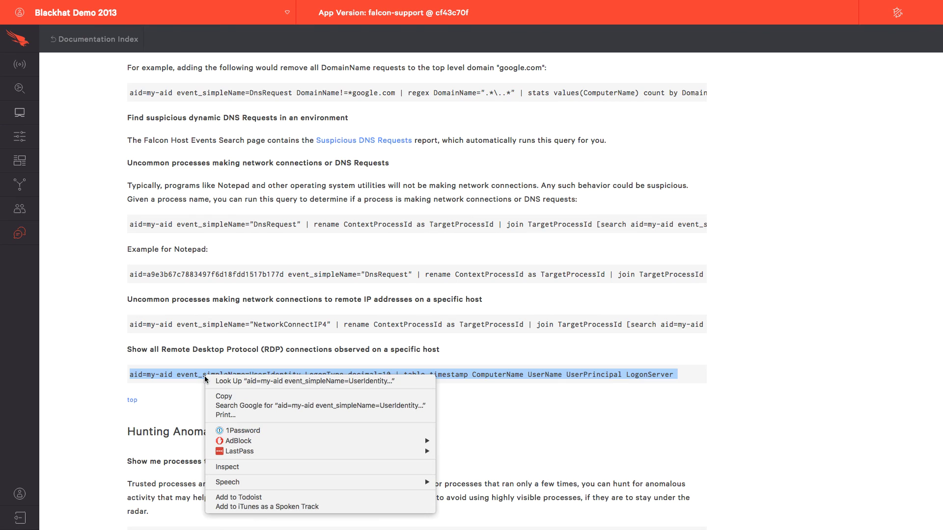
pyautogui.click(220, 398)
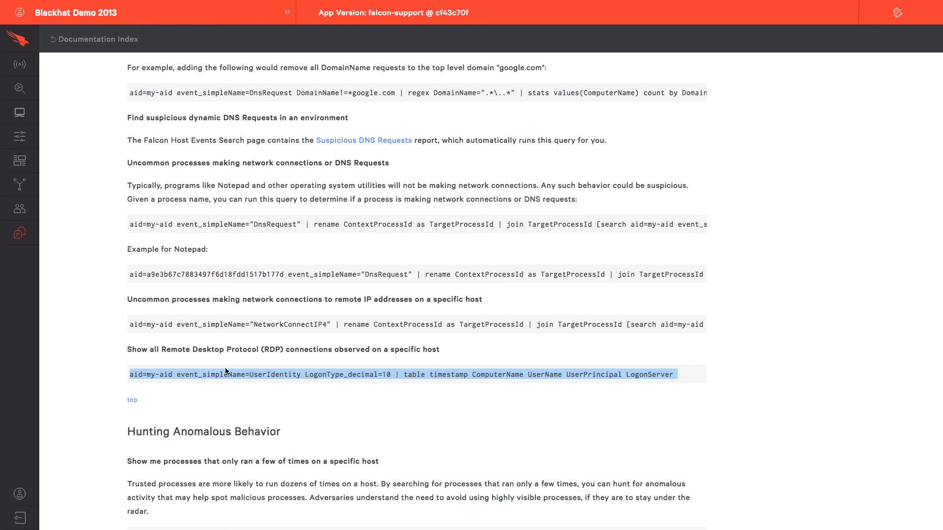
# Replace the Event Search query with the RDP query and run it, returning 2 logon events.
pyautogui.click(293, 22)
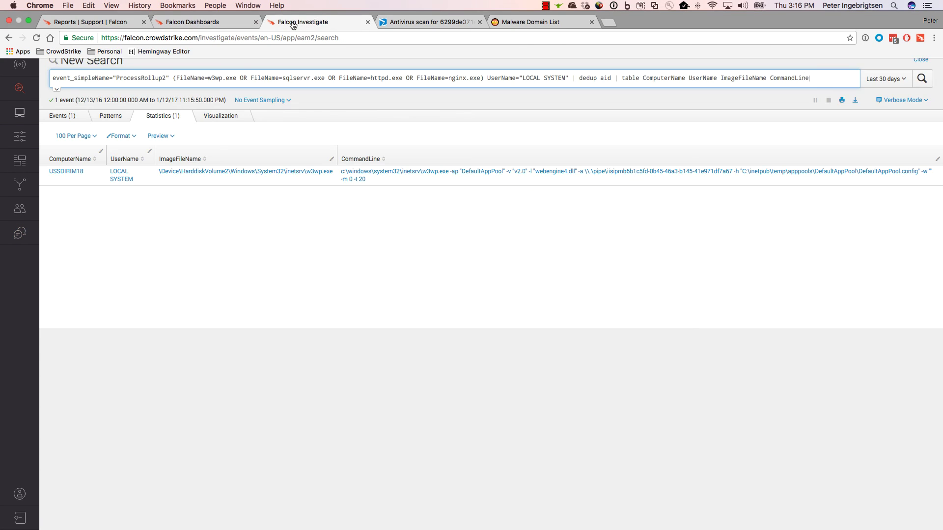
pyautogui.tripleClick(228, 81)
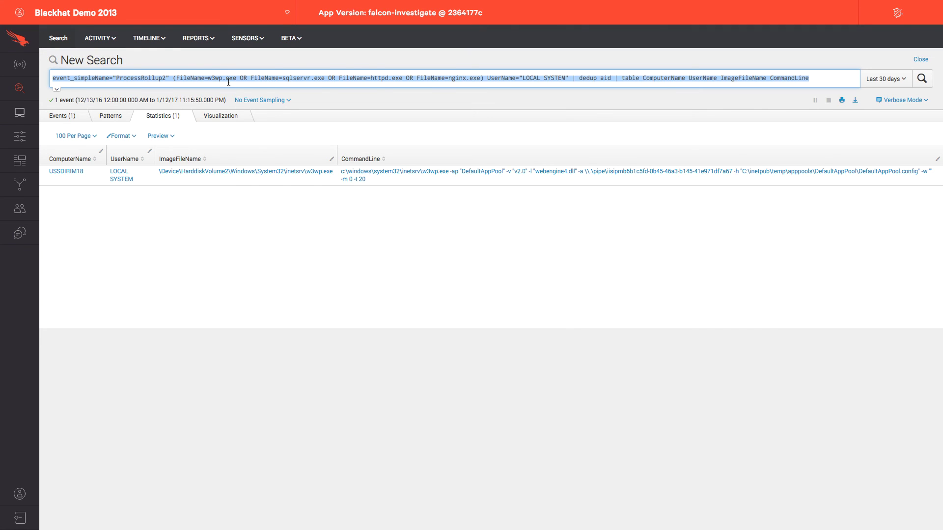
pyautogui.press('super+v')
pyautogui.press('Return')
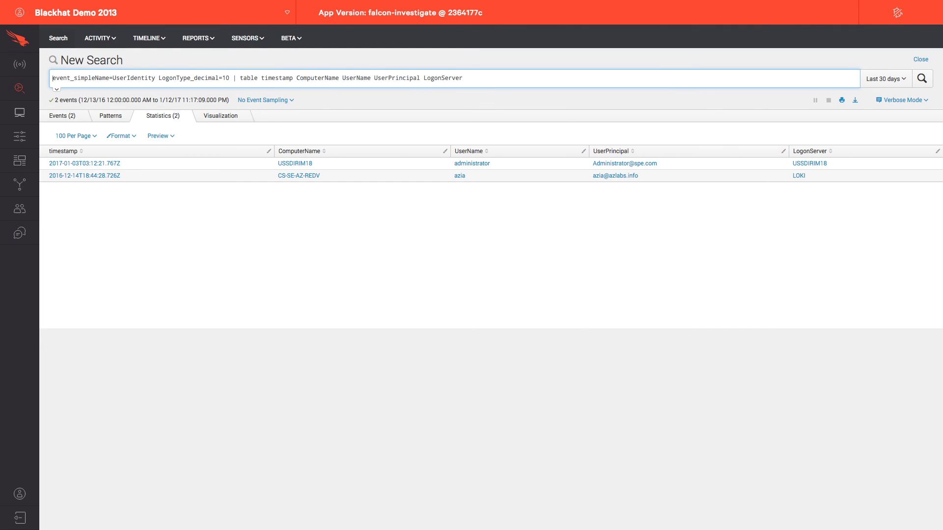